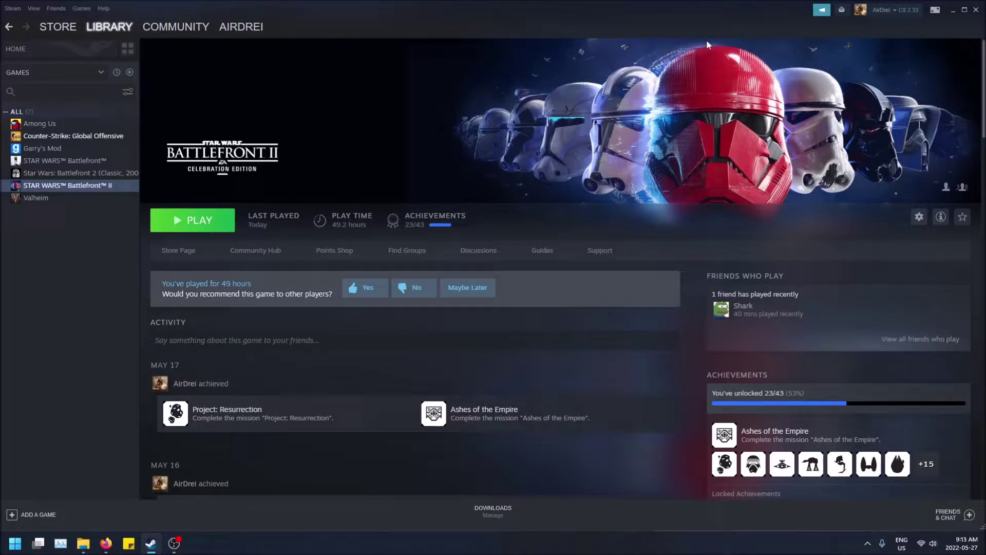
{"action": "mouse_move", "coordinate": [113, 26]}
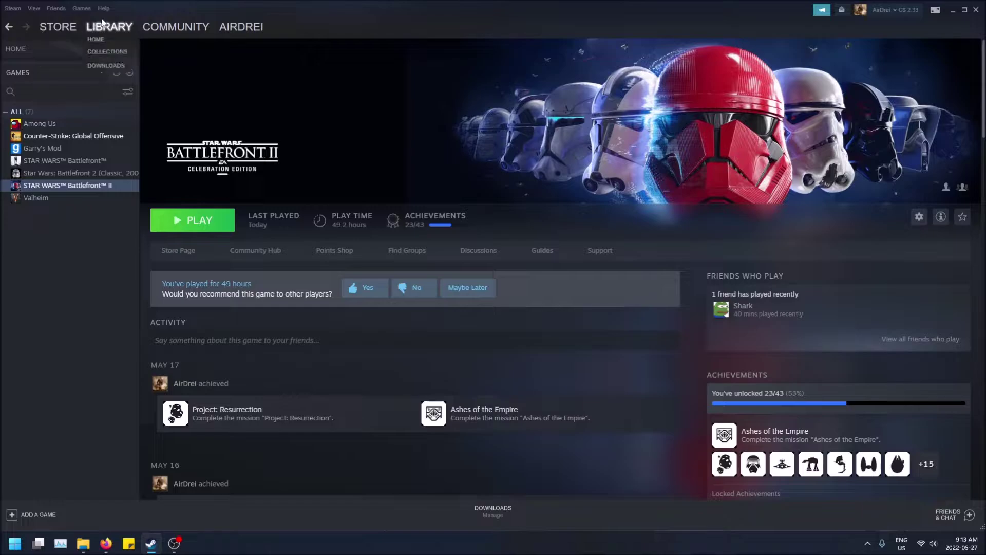
{"action": "left_click", "coordinate": [58, 27]}
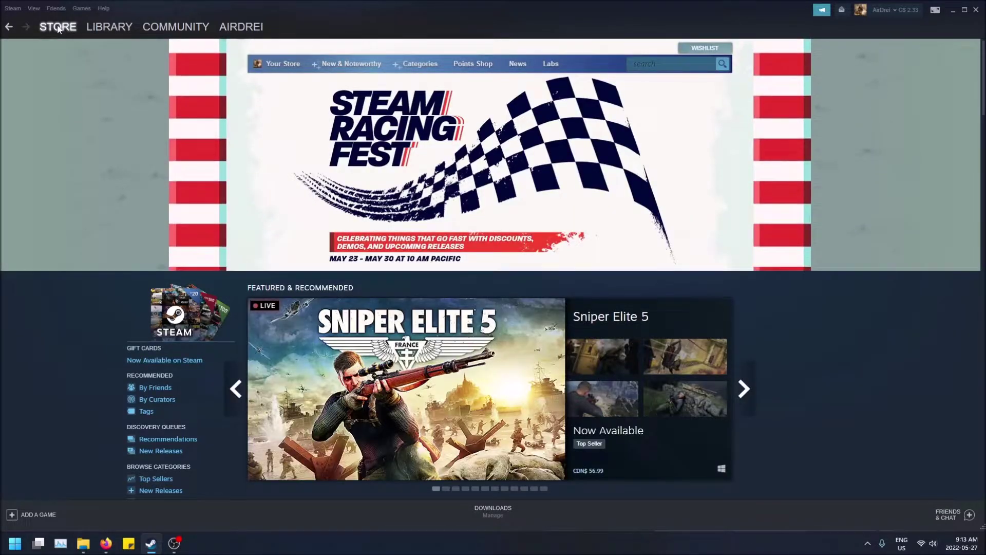
{"action": "left_click", "coordinate": [113, 27]}
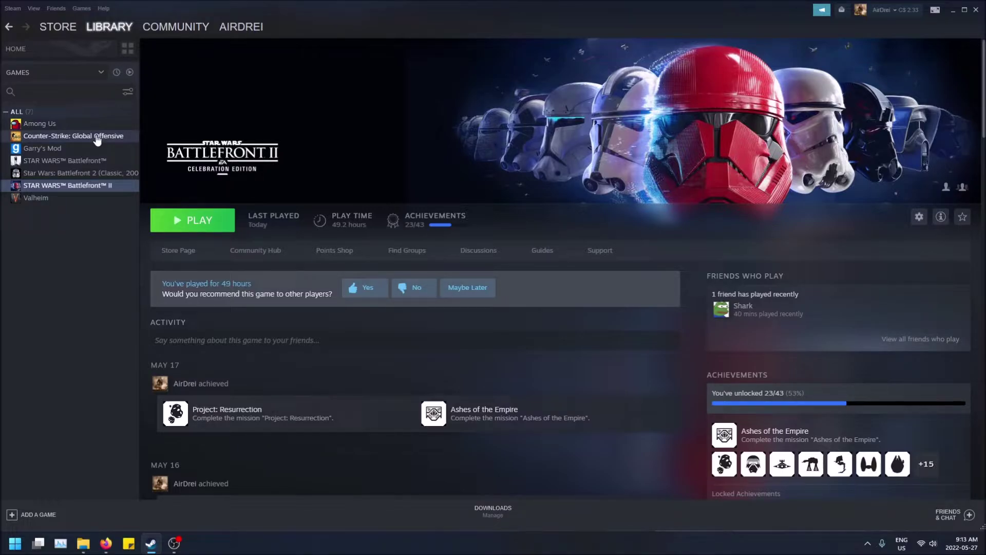
Open the installation folder of STAR WARS Battlefront II through the game's local files properties
{"action": "right_click", "coordinate": [76, 188]}
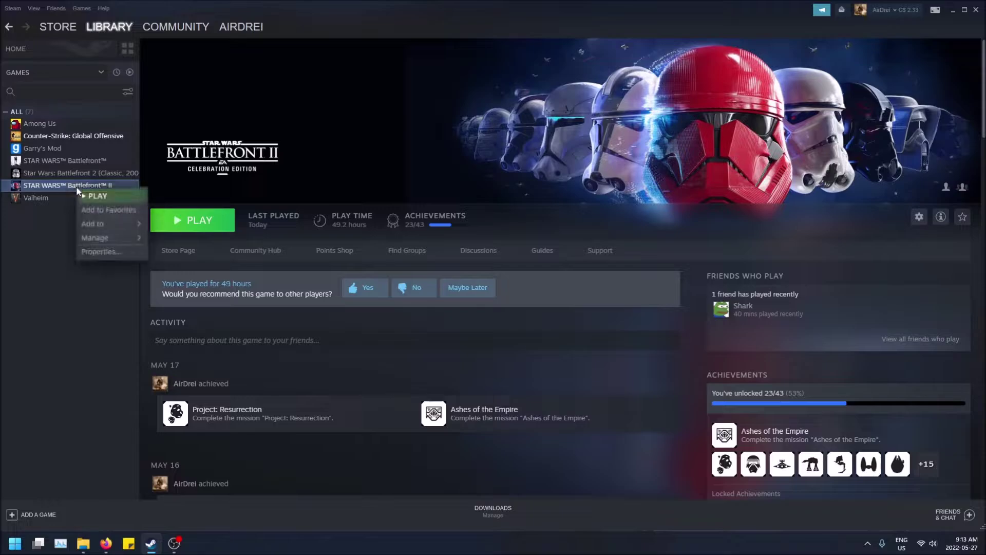
{"action": "left_click", "coordinate": [97, 252]}
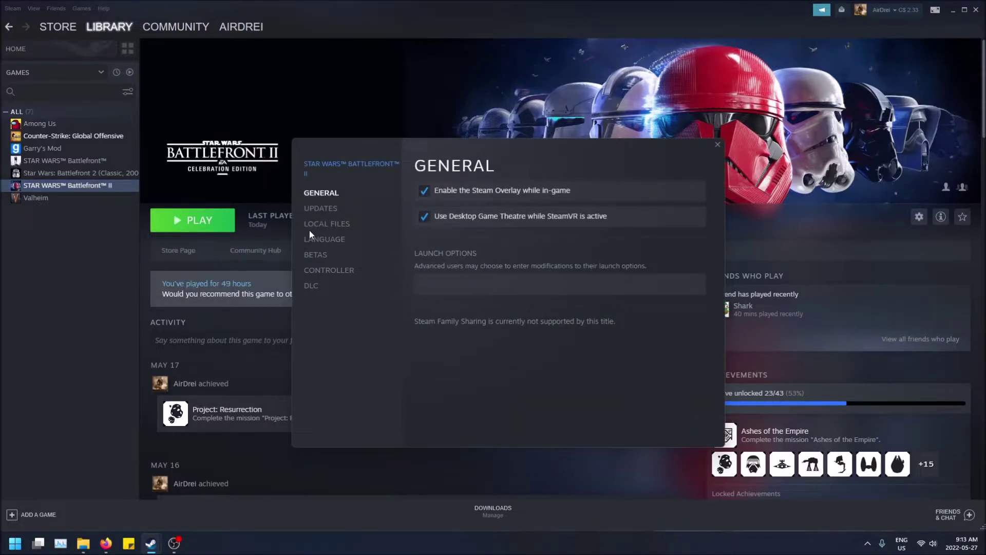
{"action": "left_click", "coordinate": [326, 224]}
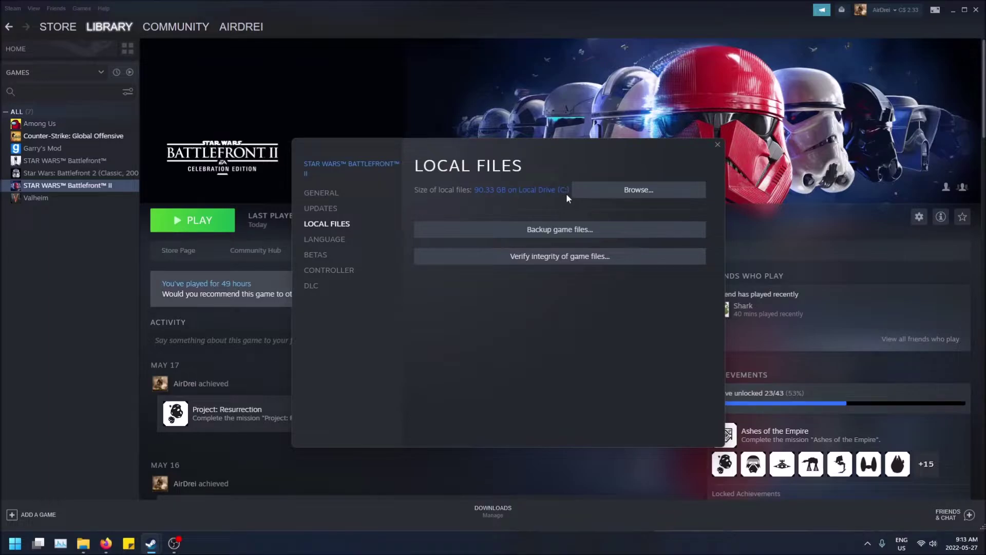
{"action": "left_click", "coordinate": [640, 194]}
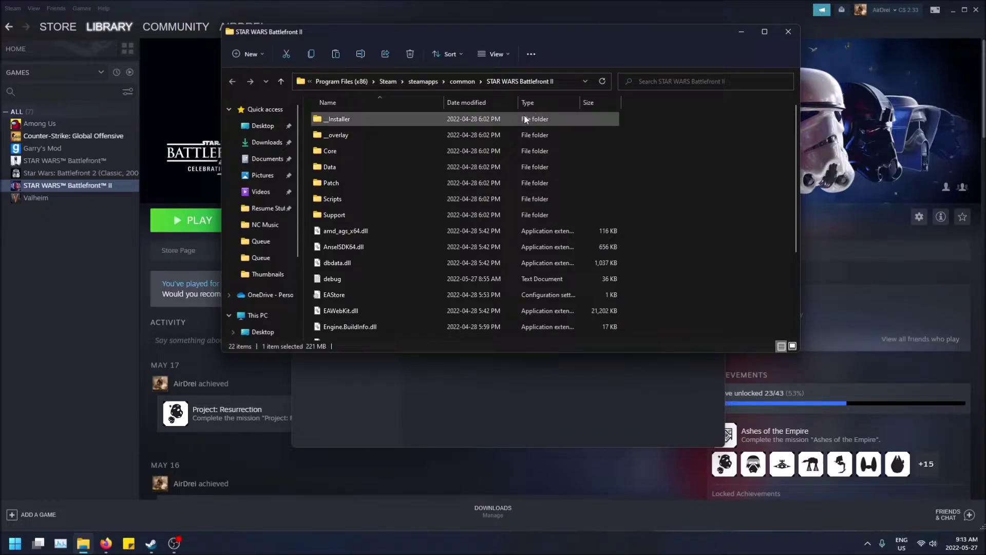
Find the starwarsbattlefrontii application in the game folder, examine its file type and description in its properties, and close them
{"action": "scroll", "coordinate": [544, 122], "scroll_direction": "down", "scroll_amount": 1}
{"action": "scroll", "coordinate": [551, 132], "scroll_direction": "up", "scroll_amount": 1}
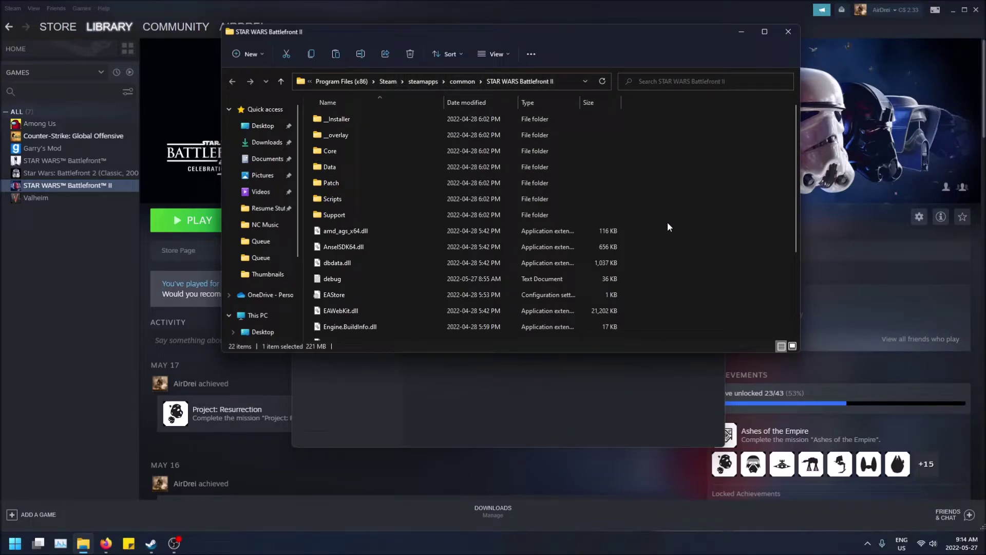
{"action": "scroll", "coordinate": [667, 244], "scroll_direction": "down", "scroll_amount": 3}
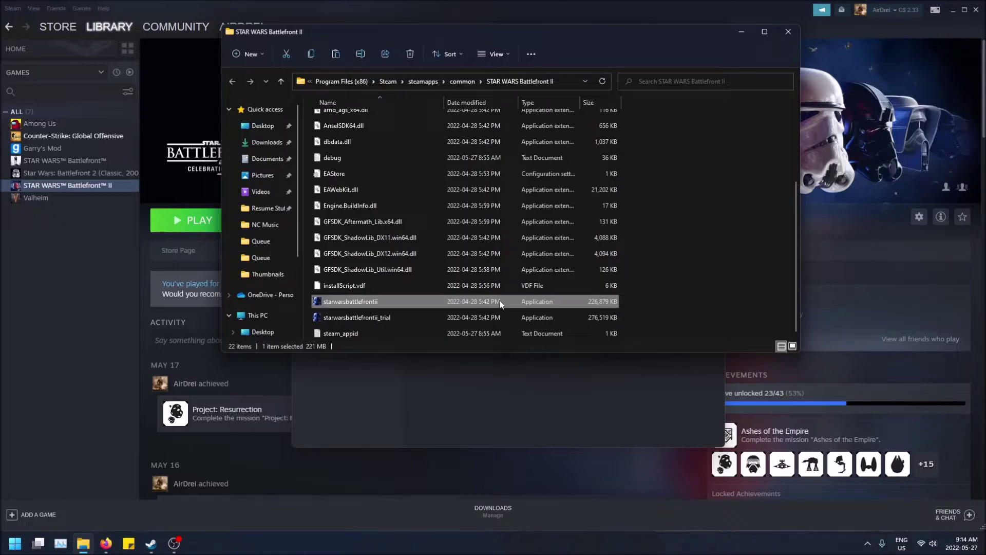
{"action": "mouse_move", "coordinate": [380, 304]}
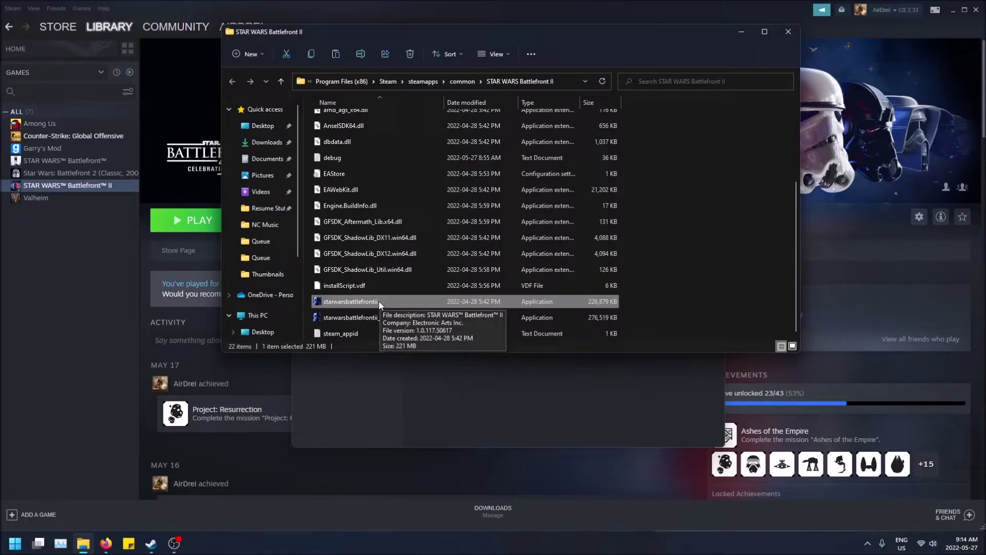
{"action": "right_click", "coordinate": [379, 301]}
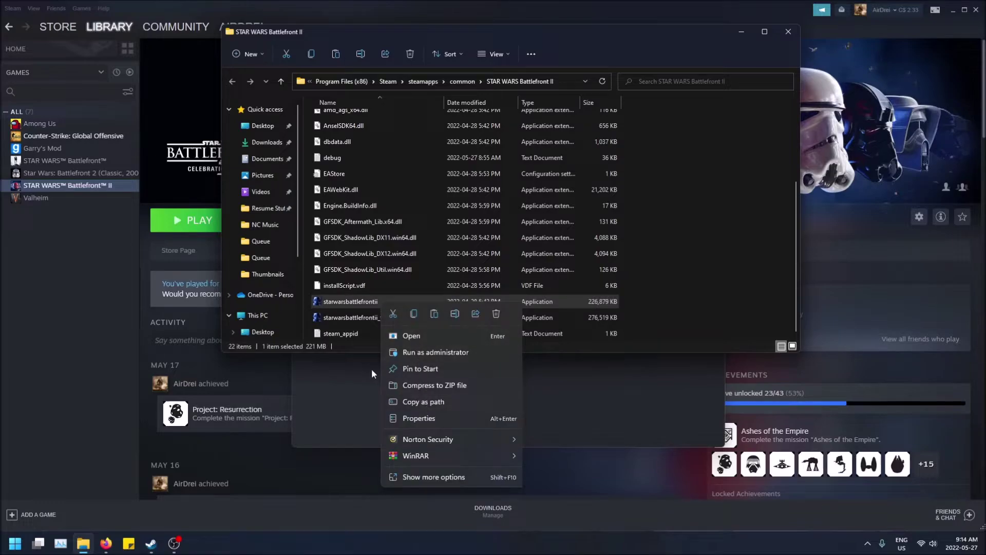
{"action": "left_click", "coordinate": [413, 417]}
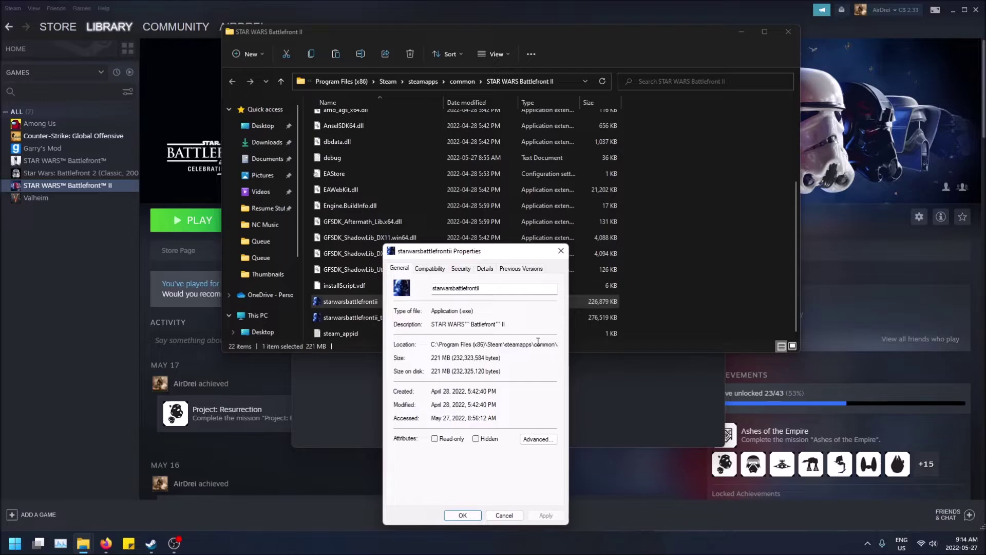
{"action": "left_click_drag", "start_coordinate": [475, 311], "coordinate": [460, 314]}
{"action": "left_click", "coordinate": [561, 251]}
Test-launch the game directly from the starwarsbattlefrontii application and quit it from the game's home screen
{"action": "double_click", "coordinate": [430, 302]}
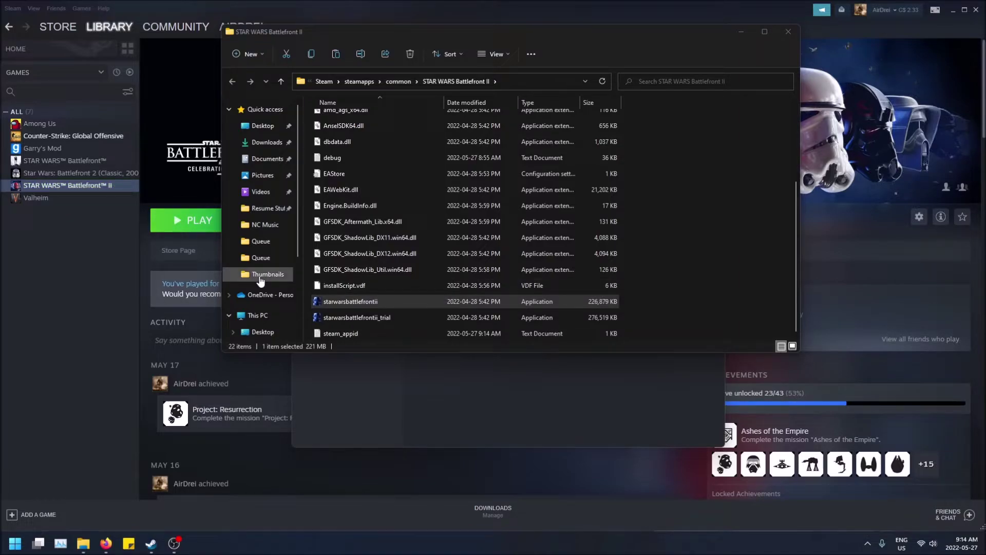
{"action": "left_click", "coordinate": [208, 224]}
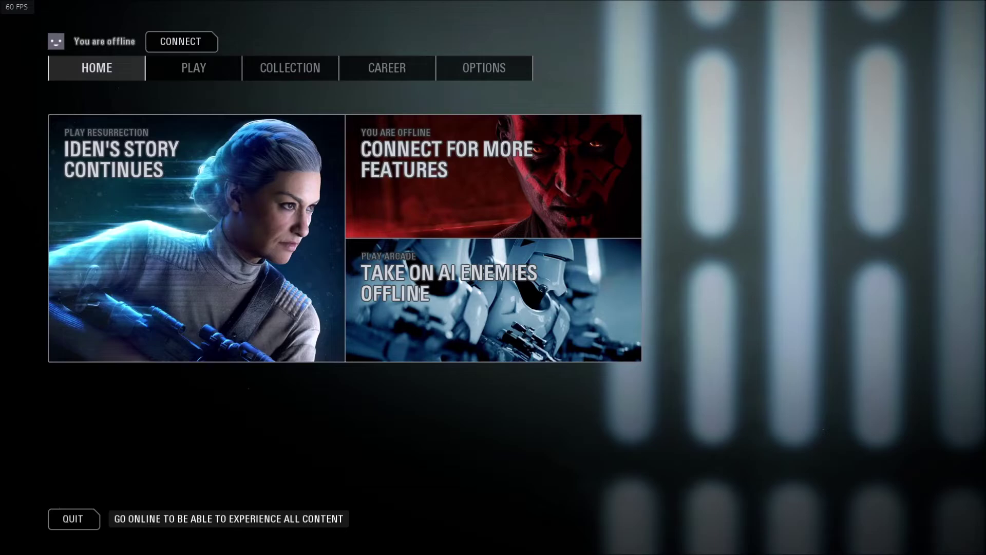
{"action": "left_click", "coordinate": [57, 526]}
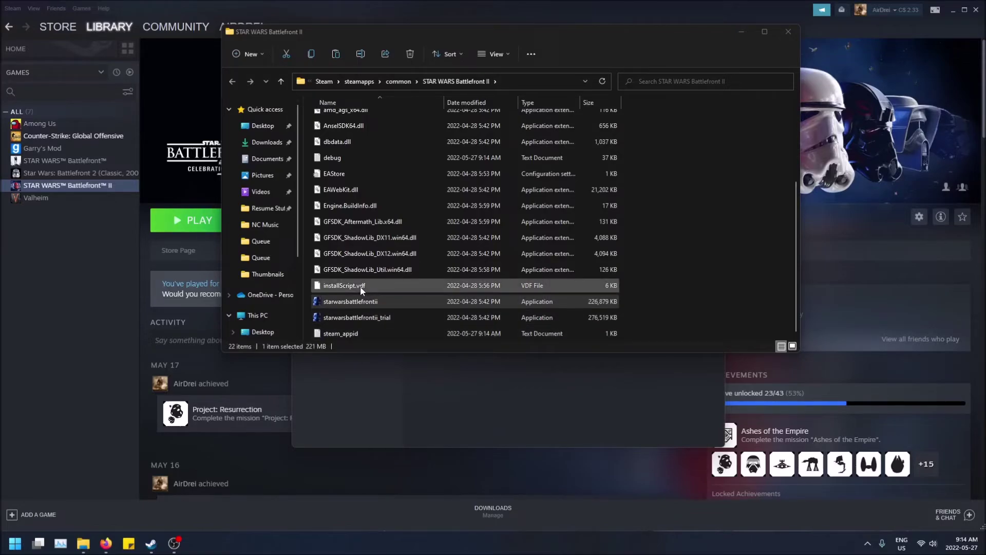
Create a shortcut to the starwarsbattlefrontii application inside the game folder
{"action": "right_click", "coordinate": [362, 305]}
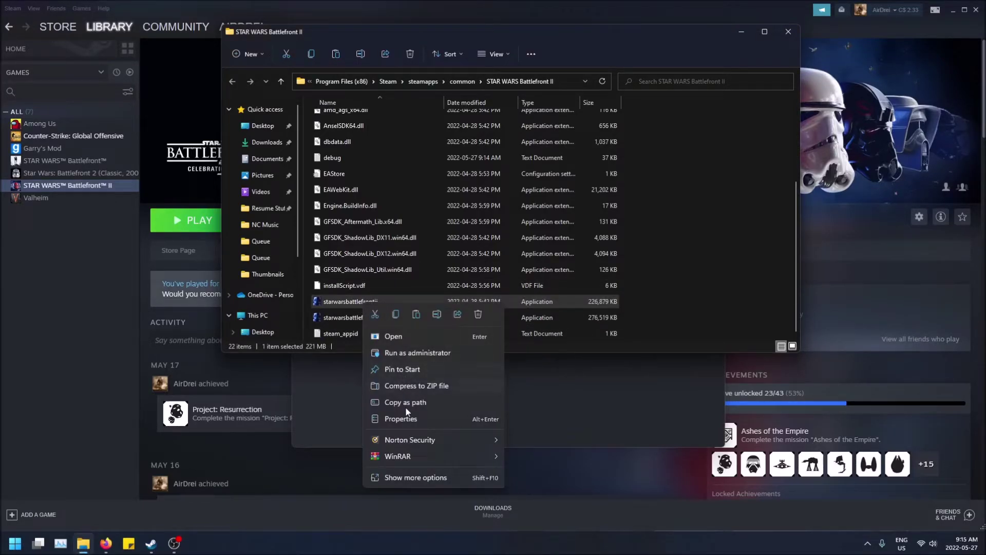
{"action": "left_click", "coordinate": [417, 477]}
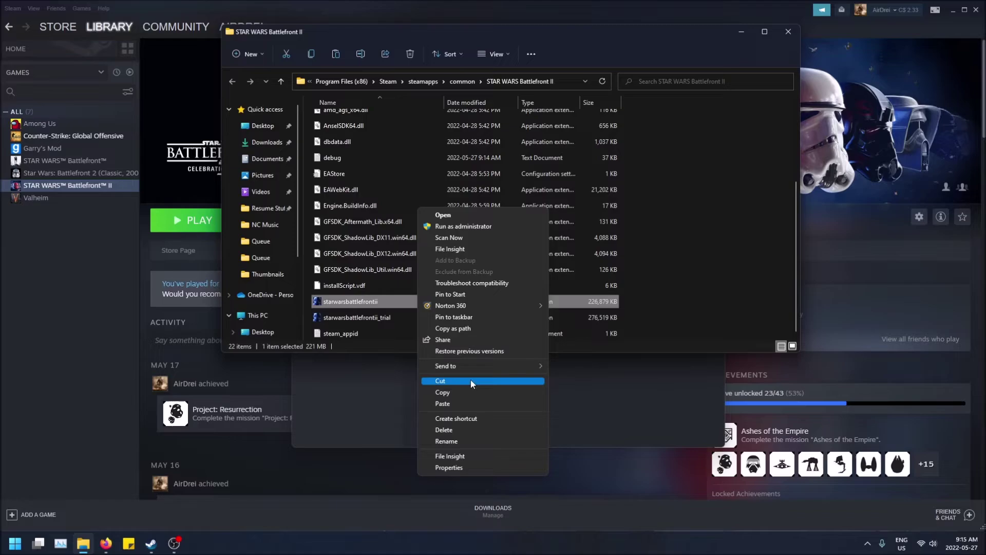
{"action": "left_click", "coordinate": [473, 419]}
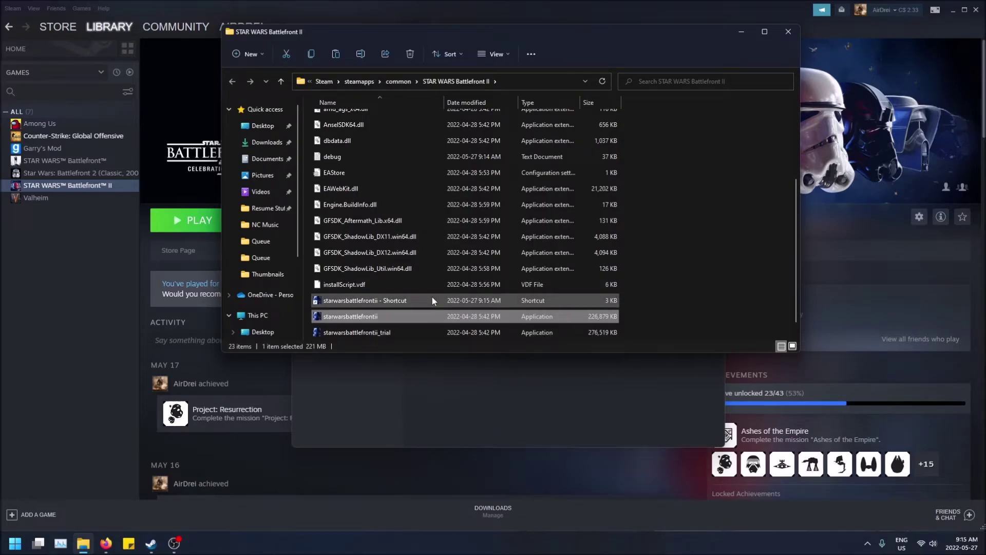
Move the starwarsbattlefrontii shortcut from the game folder to the desktop and place it in an empty area away from the other icons
{"action": "right_click", "coordinate": [431, 302]}
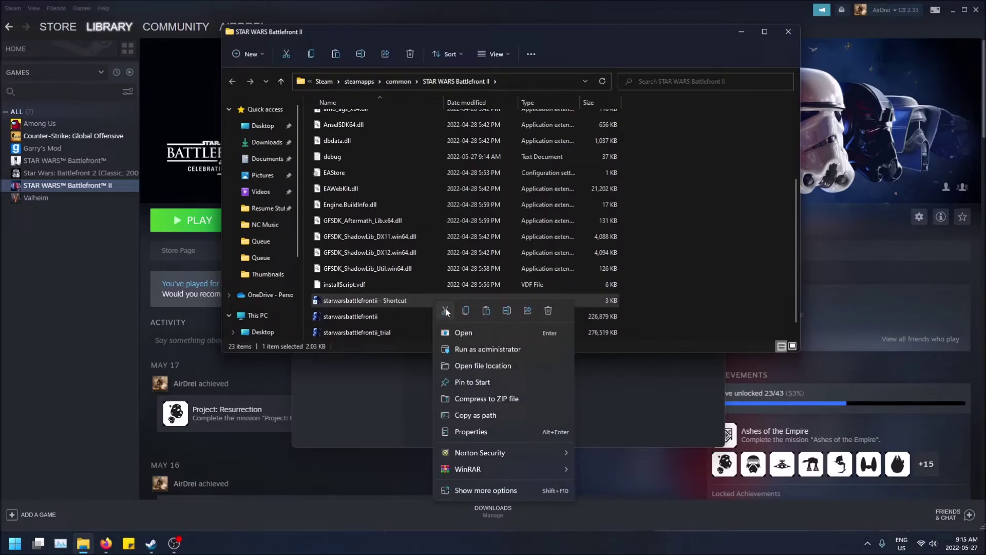
{"action": "left_click", "coordinate": [446, 309]}
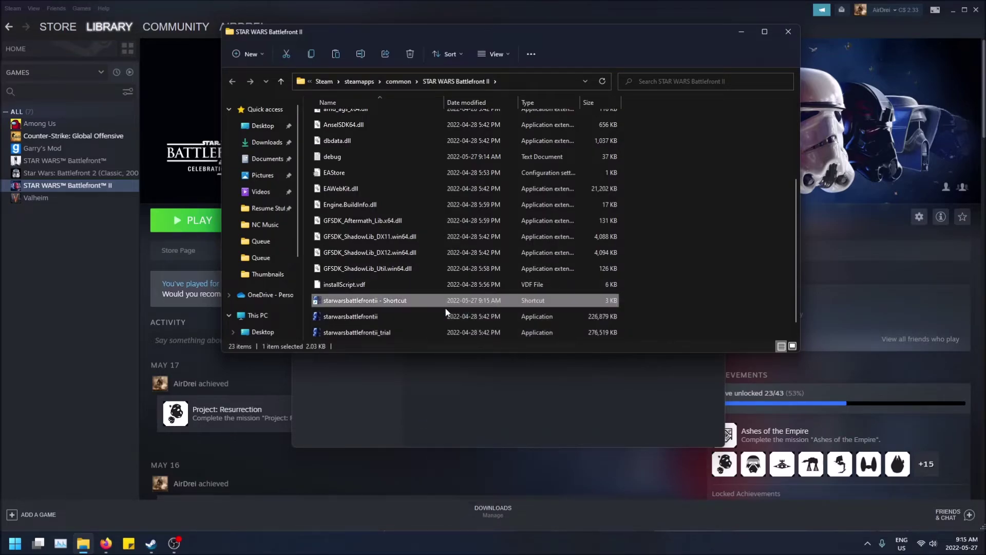
{"action": "left_click", "coordinate": [740, 39]}
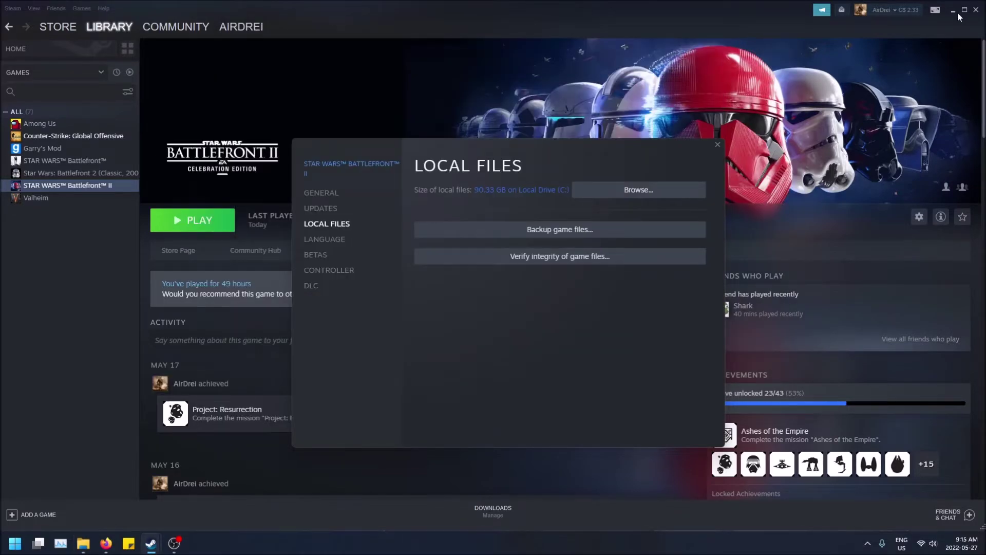
{"action": "left_click", "coordinate": [718, 145]}
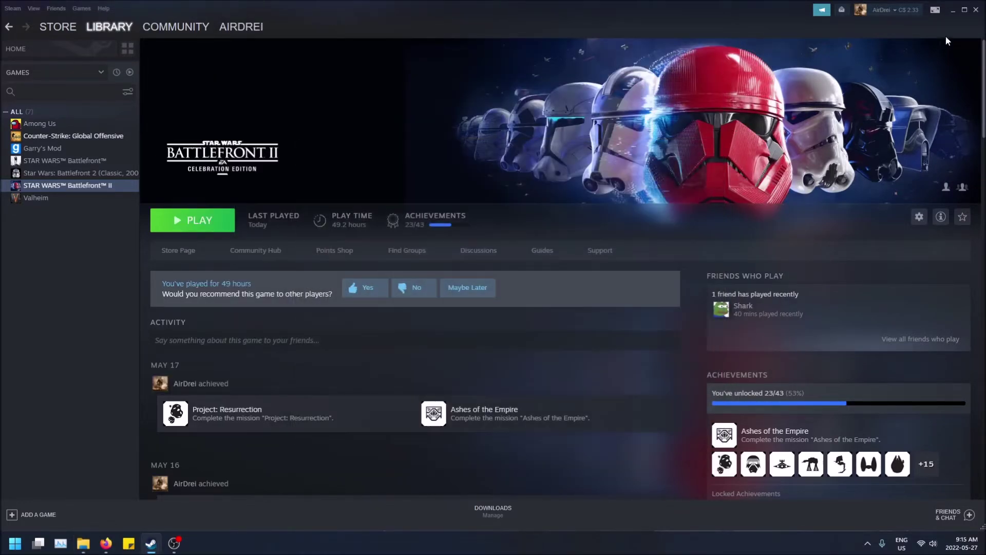
{"action": "left_click", "coordinate": [953, 9]}
{"action": "right_click", "coordinate": [315, 73]}
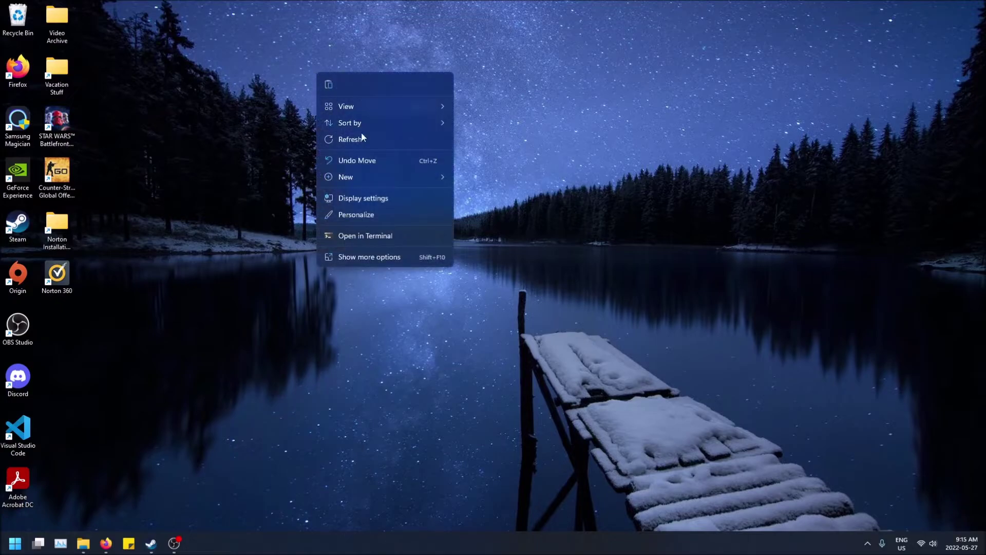
{"action": "left_click", "coordinate": [329, 86]}
{"action": "left_click_drag", "start_coordinate": [65, 328], "coordinate": [199, 136]}
Test-launch the game from the desktop shortcut, and shut down its STAR WARS Battlefront II process in Task Manager along with the Origin window
{"action": "double_click", "coordinate": [186, 138]}
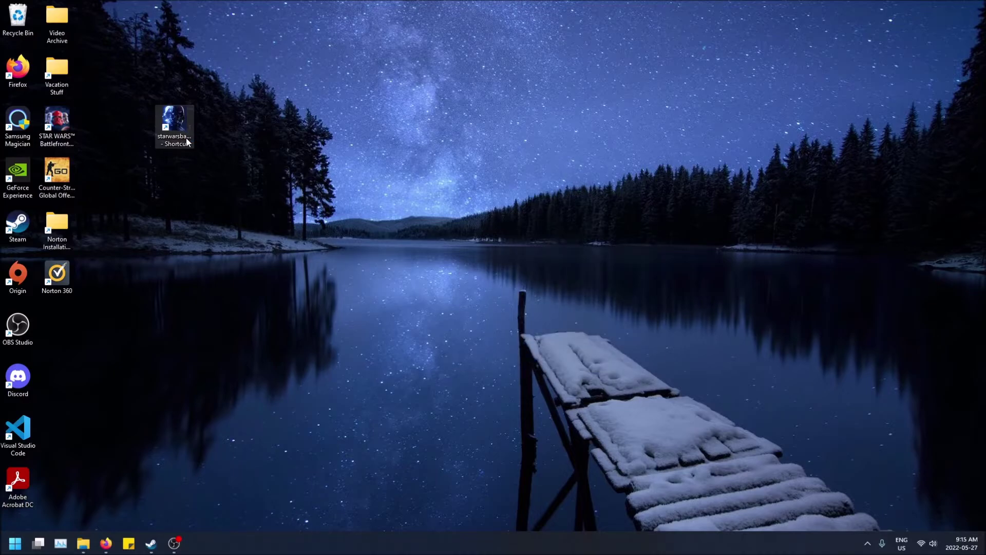
{"action": "right_click", "coordinate": [400, 548]}
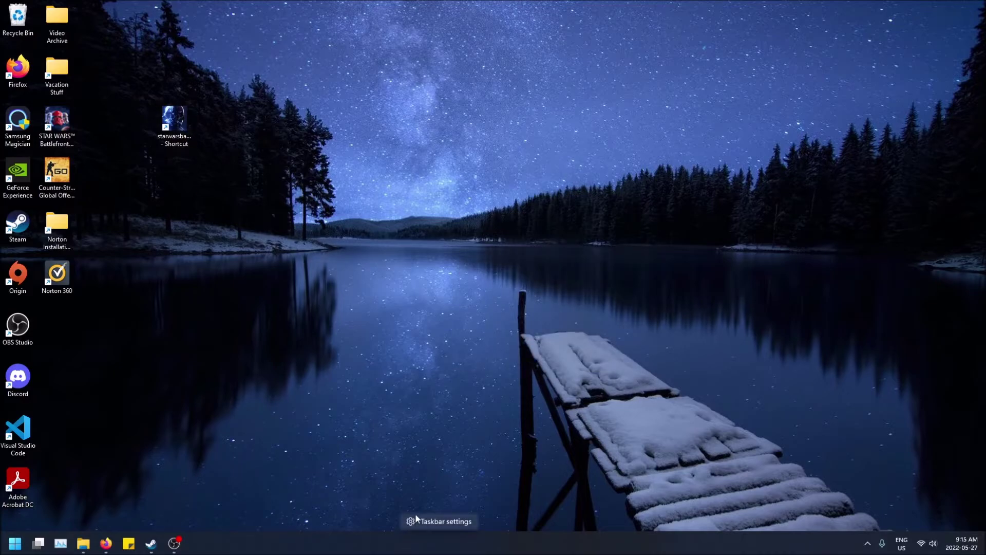
{"action": "left_click", "coordinate": [61, 544]}
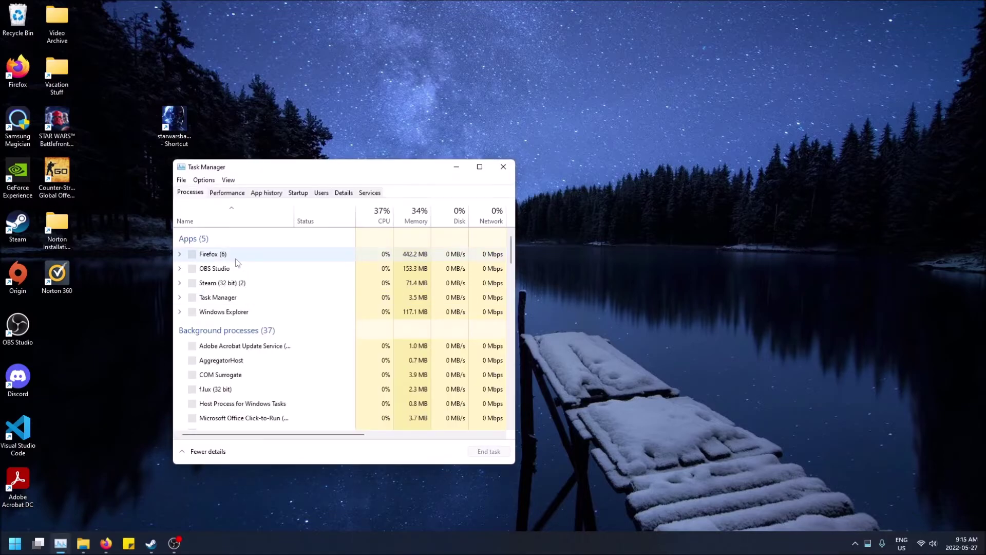
{"action": "scroll", "coordinate": [226, 340], "scroll_direction": "down", "scroll_amount": 5}
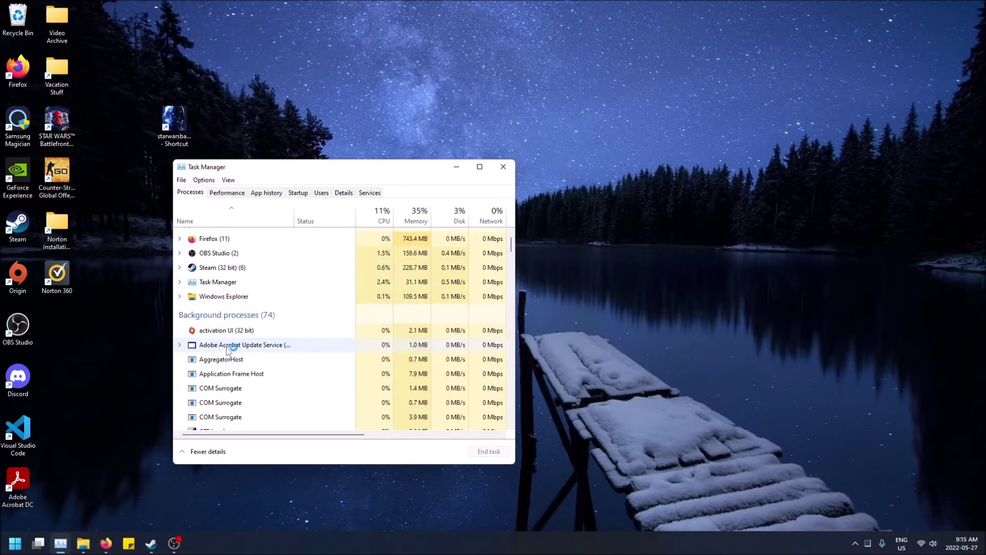
{"action": "scroll", "coordinate": [227, 348], "scroll_direction": "down", "scroll_amount": 10}
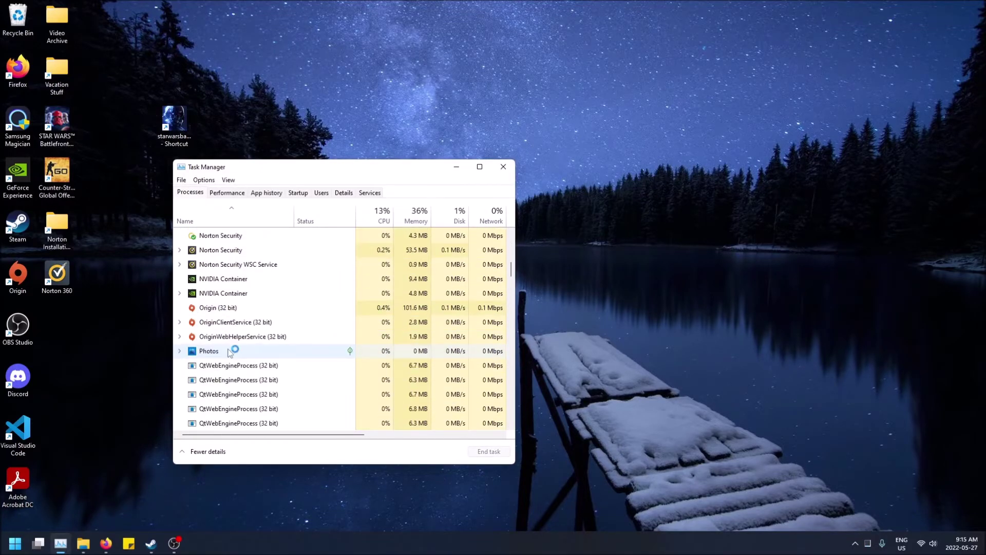
{"action": "scroll", "coordinate": [228, 354], "scroll_direction": "down", "scroll_amount": 1}
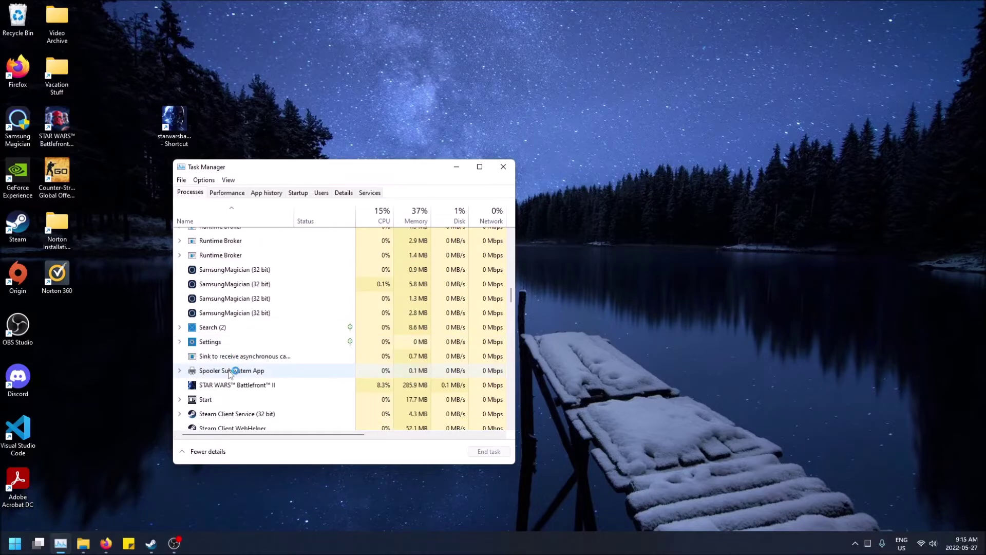
{"action": "left_click", "coordinate": [241, 385]}
{"action": "left_click", "coordinate": [489, 451]}
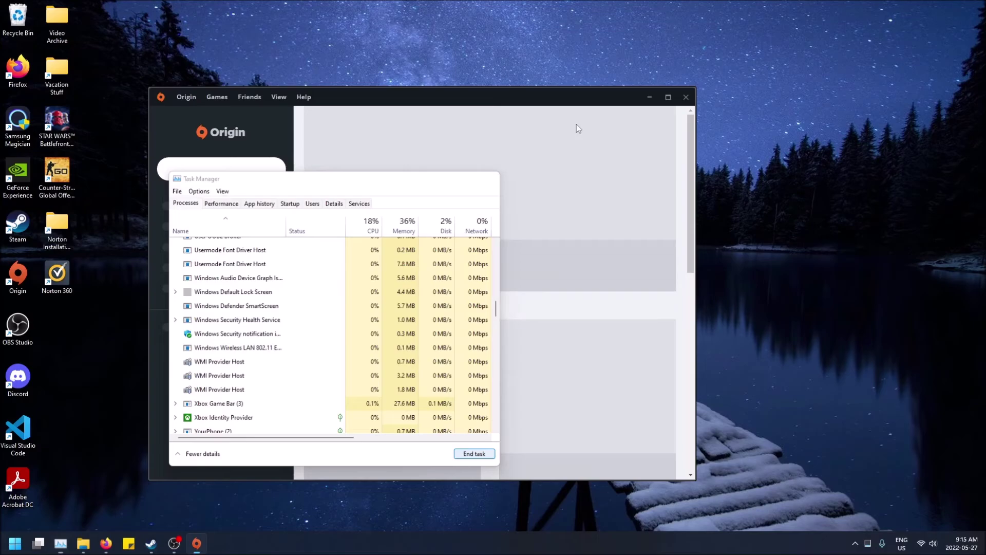
{"action": "left_click", "coordinate": [688, 96]}
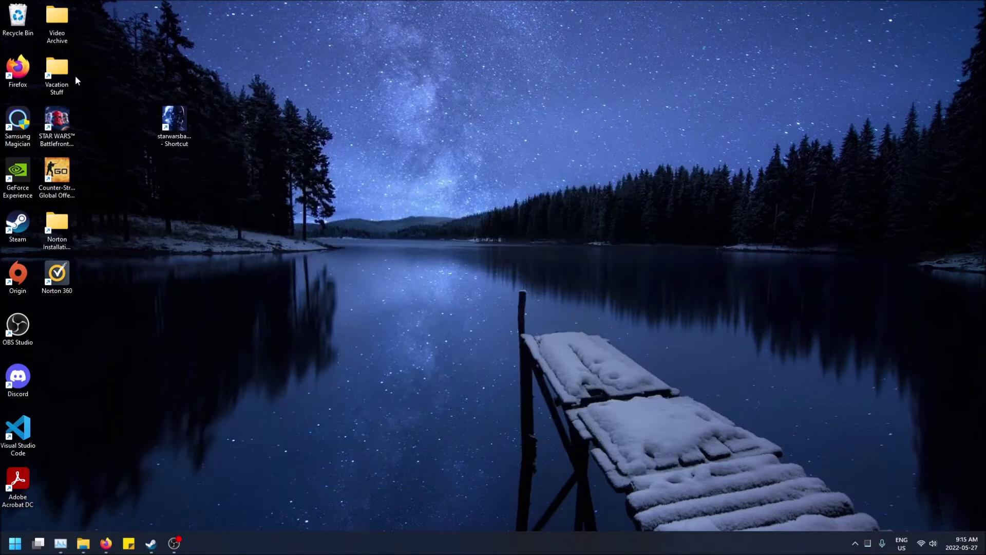
Switch to Steam to view the desktop shortcut option for STAR WARS Battlefront II, and return to the starwarsbattlefrontii shortcut on the desktop
{"action": "left_click", "coordinate": [153, 545]}
{"action": "right_click", "coordinate": [87, 184]}
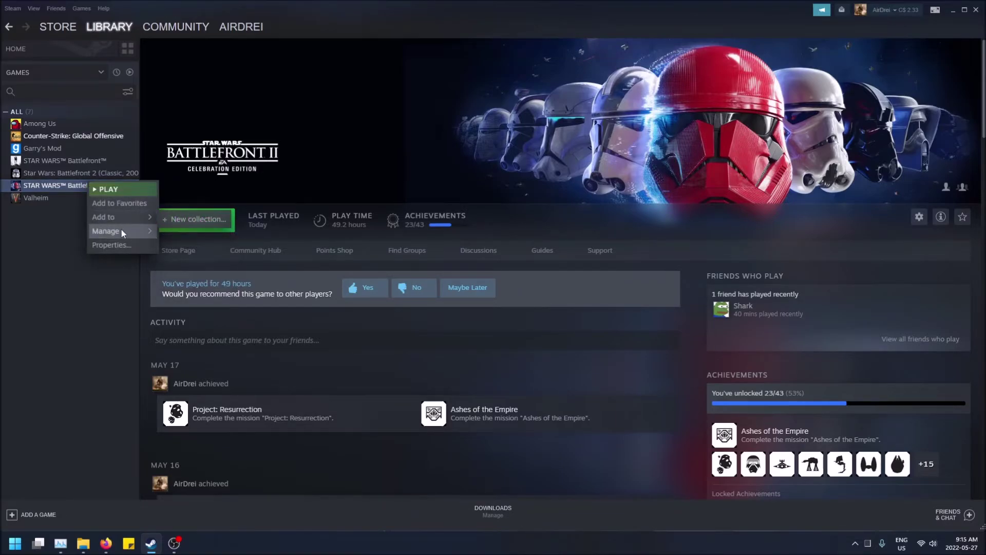
{"action": "mouse_move", "coordinate": [122, 233]}
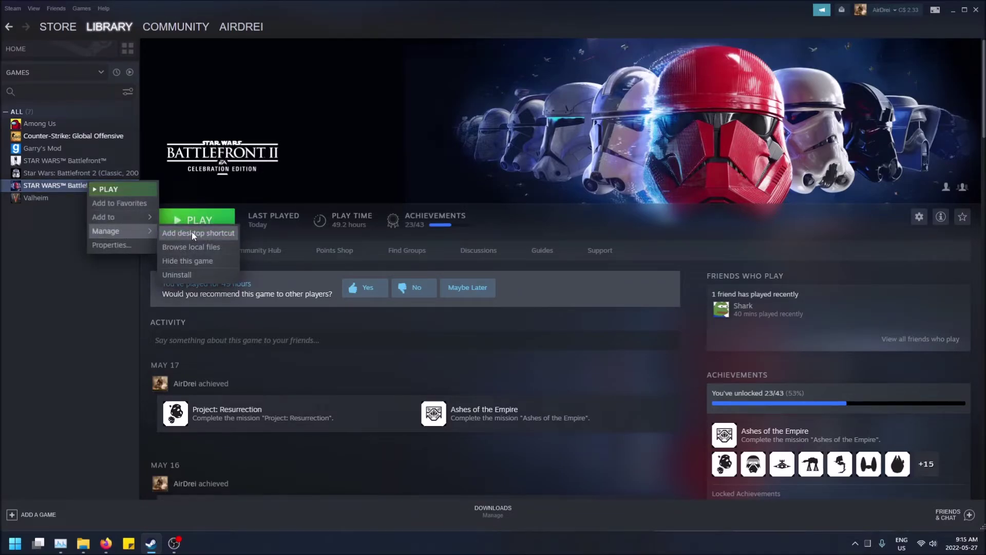
{"action": "left_click", "coordinate": [950, 10]}
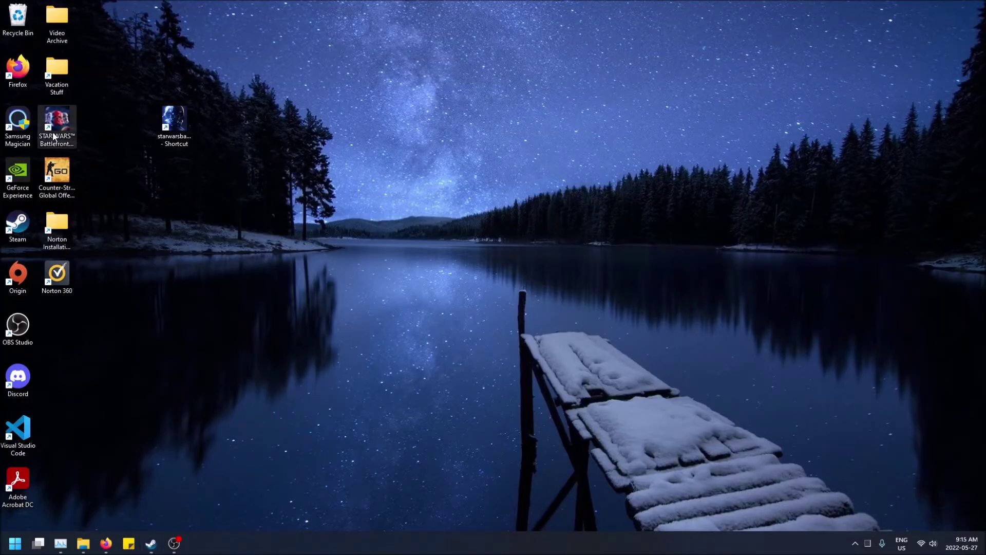
{"action": "left_click", "coordinate": [175, 126]}
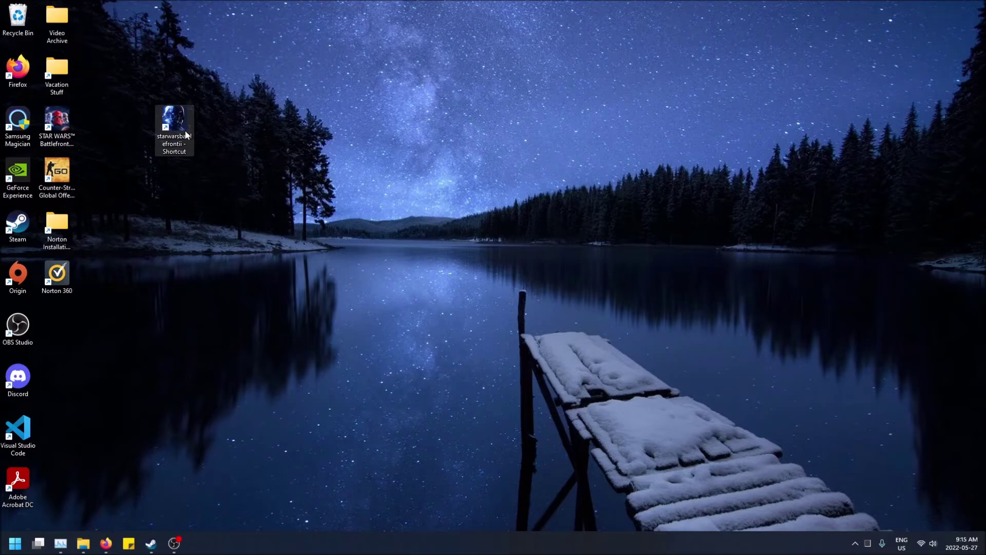